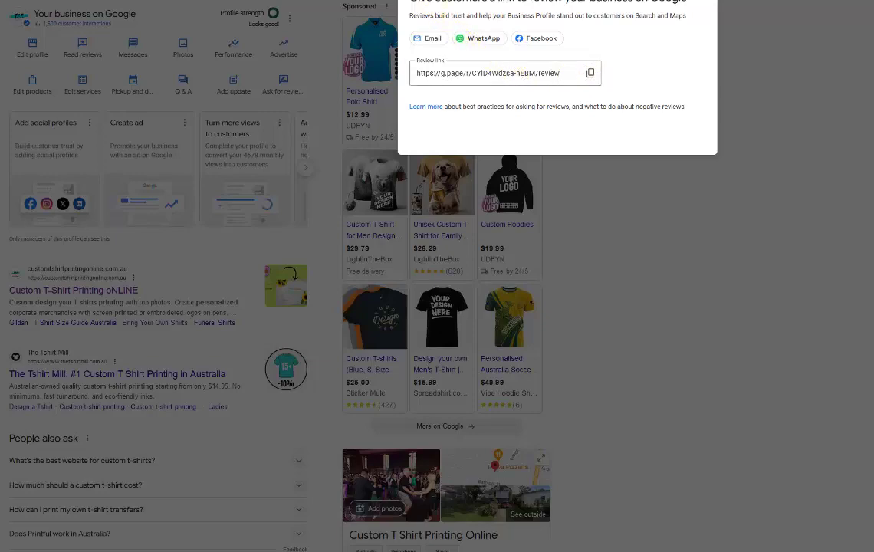
Dismiss the review-link dialog and scroll through the 114 newest five-star reviews and owner responses.
key("Escape")
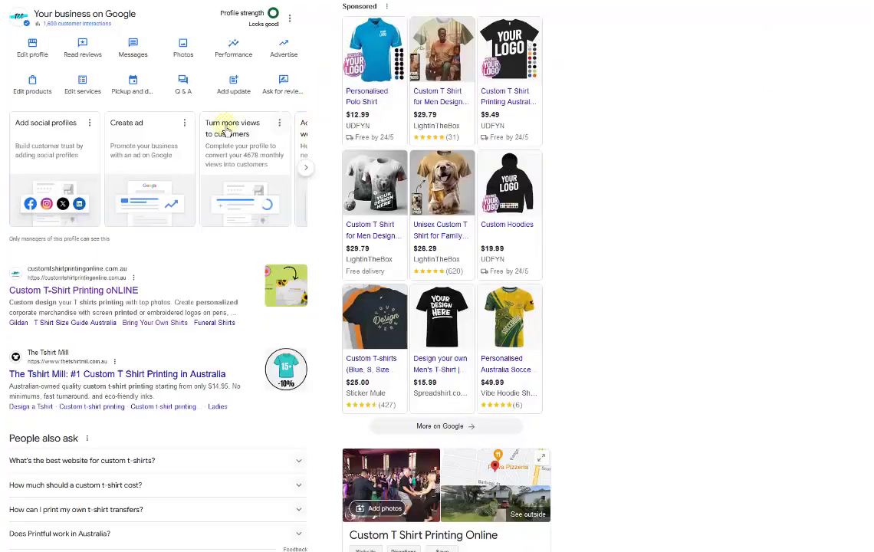
left_click(84, 55)
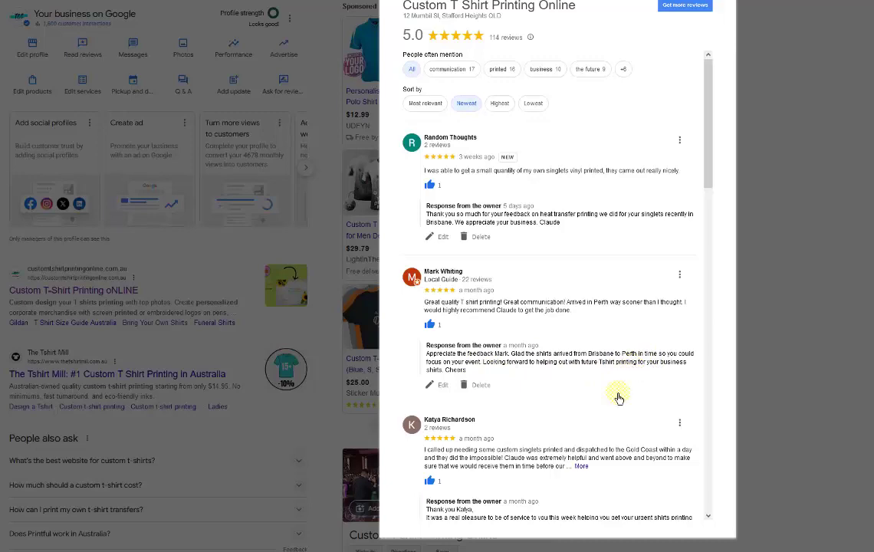
scroll(617, 395, "down", 3)
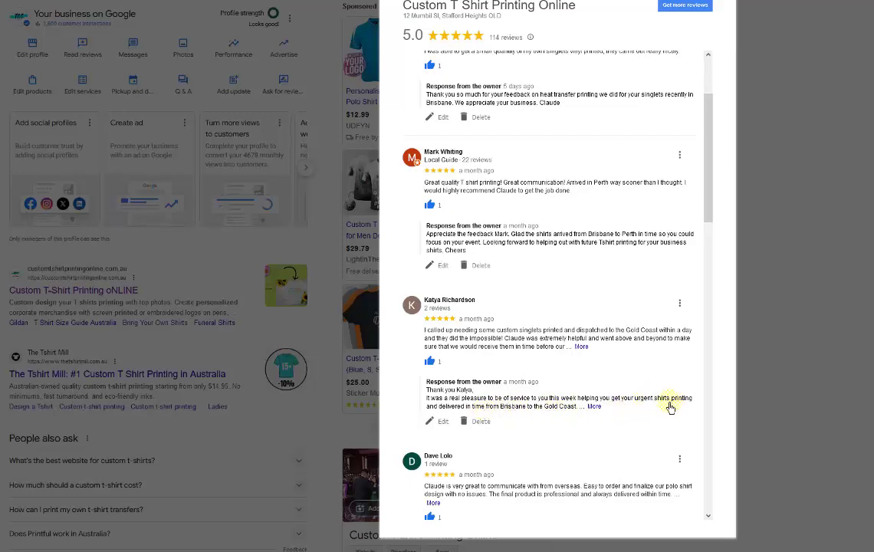
scroll(547, 392, "down", 1)
scroll(548, 390, "down", 2)
scroll(536, 343, "down", 4)
scroll(536, 343, "down", 4)
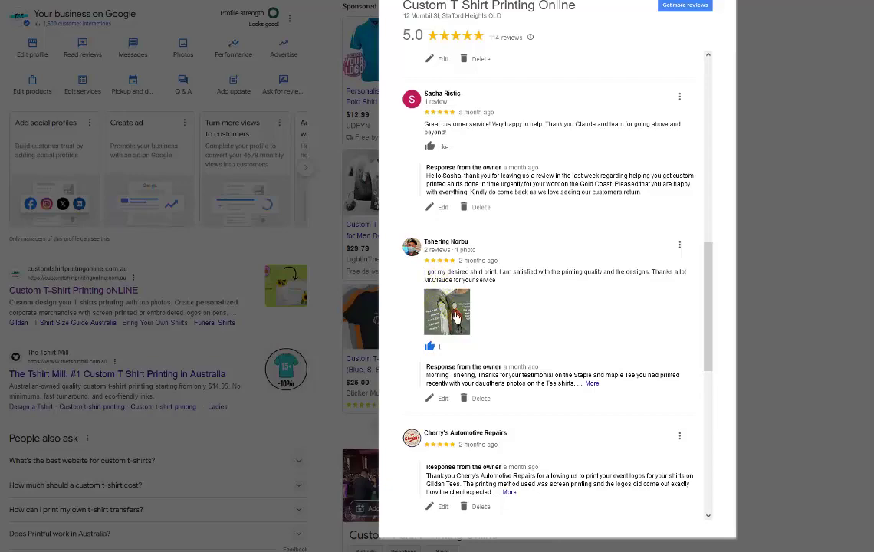
scroll(455, 316, "down", 12)
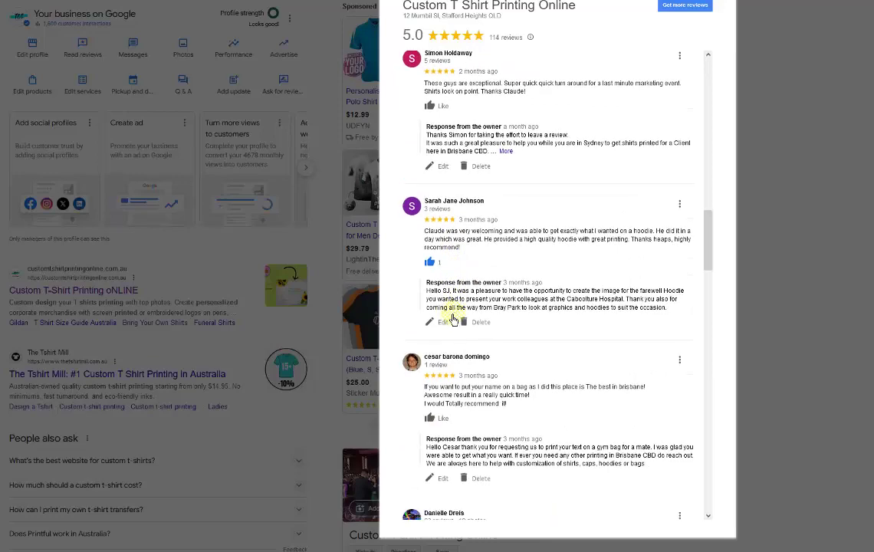
scroll(453, 320, "down", 6)
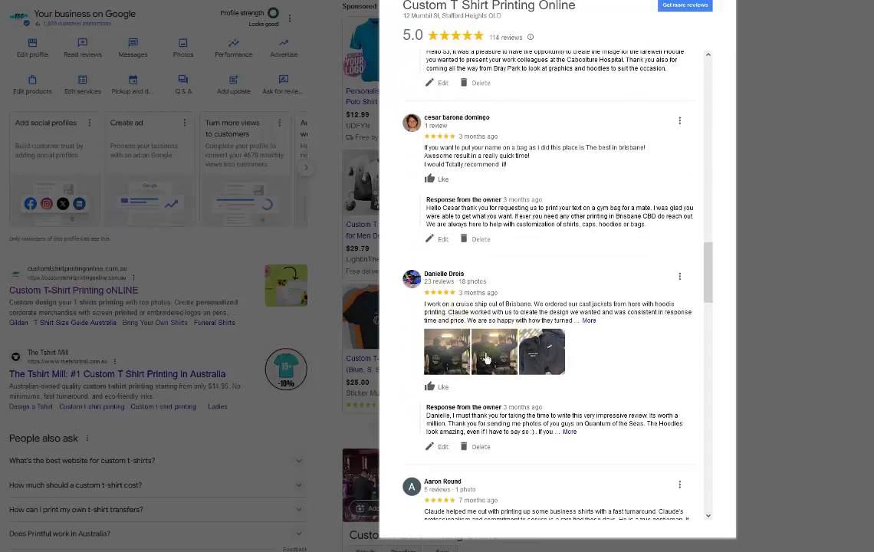
scroll(511, 351, "up", 20)
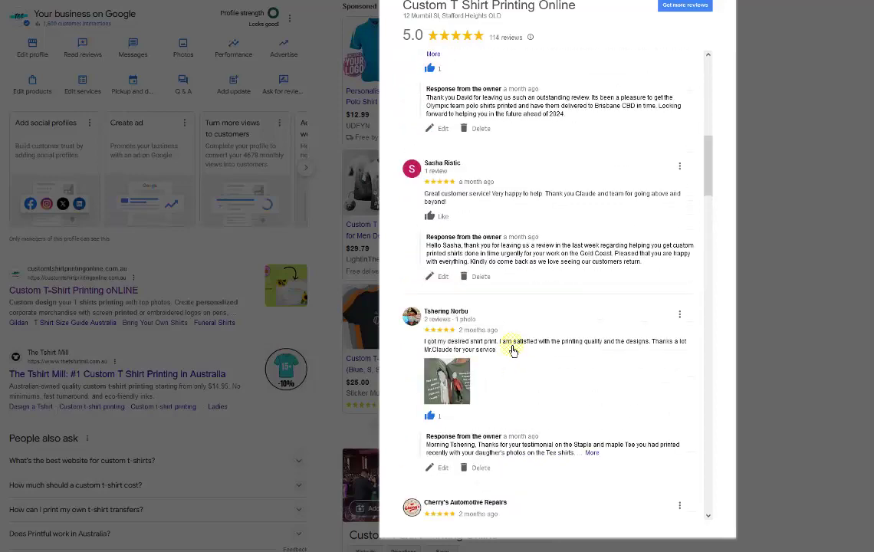
scroll(511, 351, "up", 15)
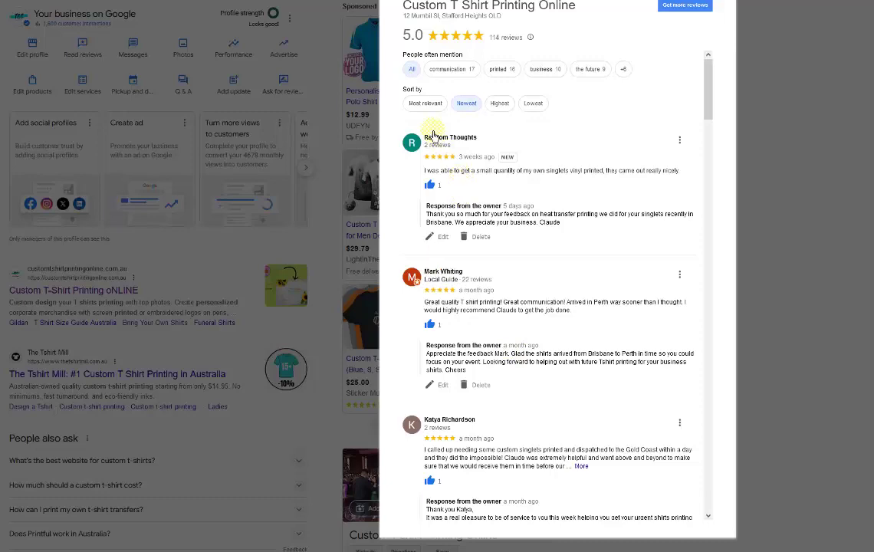
Sort the reviews by Most relevant and scroll through the photo reviews and owner responses.
left_click(425, 105)
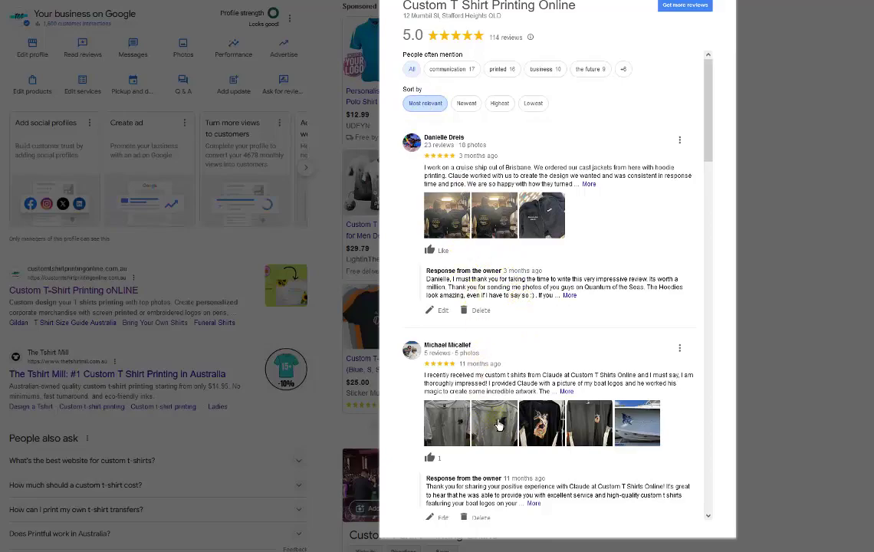
scroll(521, 383, "down", 3)
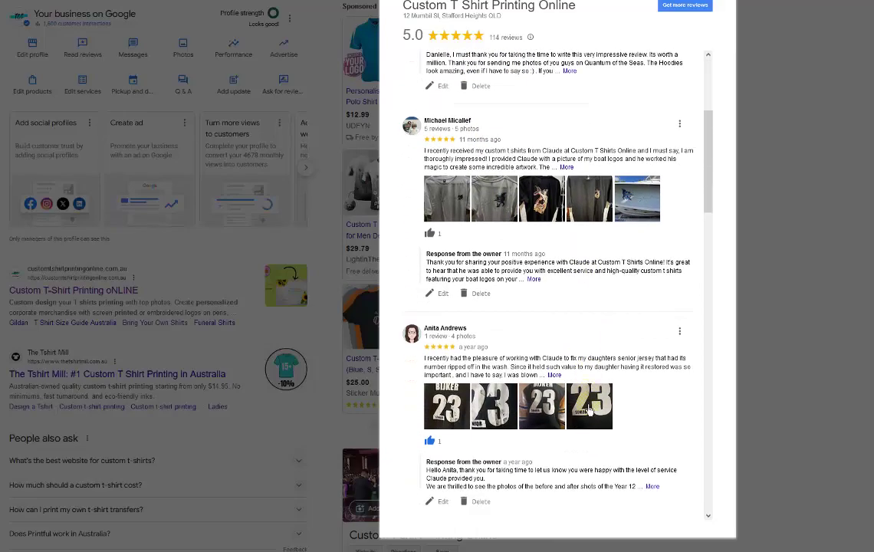
scroll(558, 388, "down", 6)
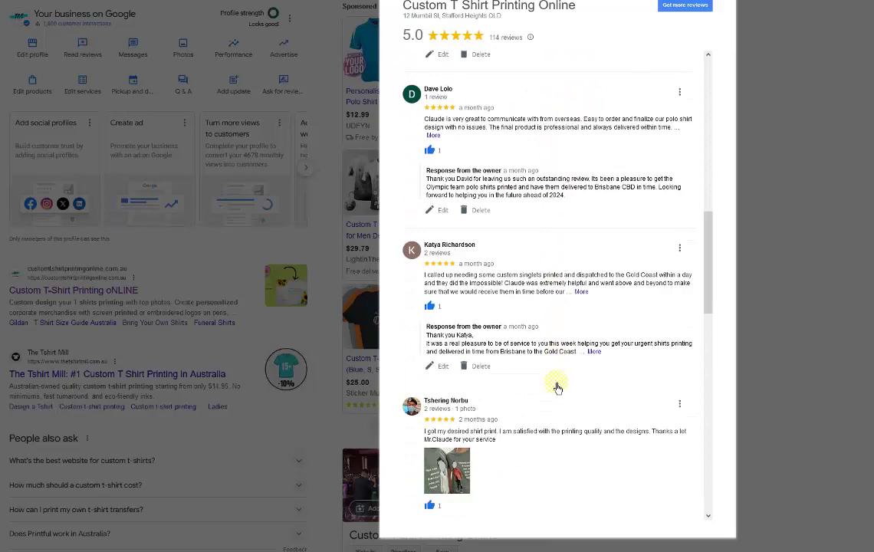
scroll(497, 366, "down", 2)
scroll(494, 336, "up", 4)
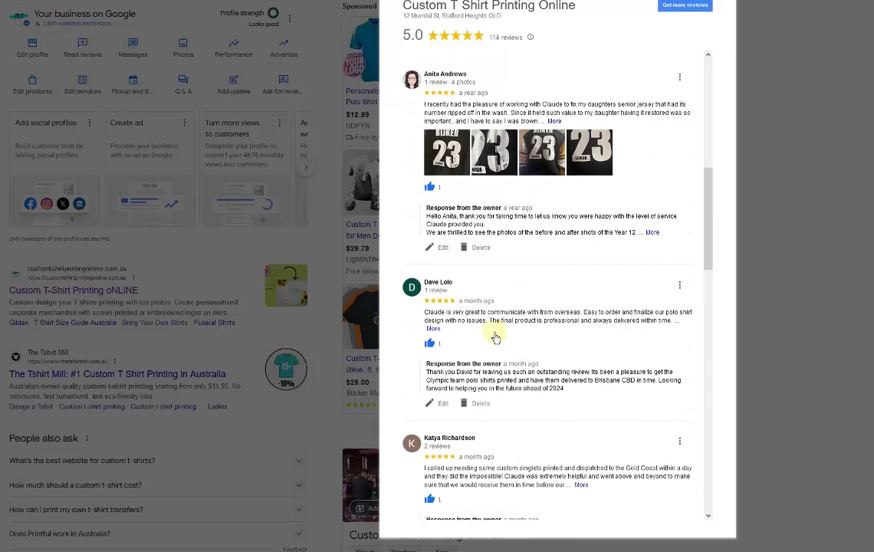
scroll(495, 338, "up", 3)
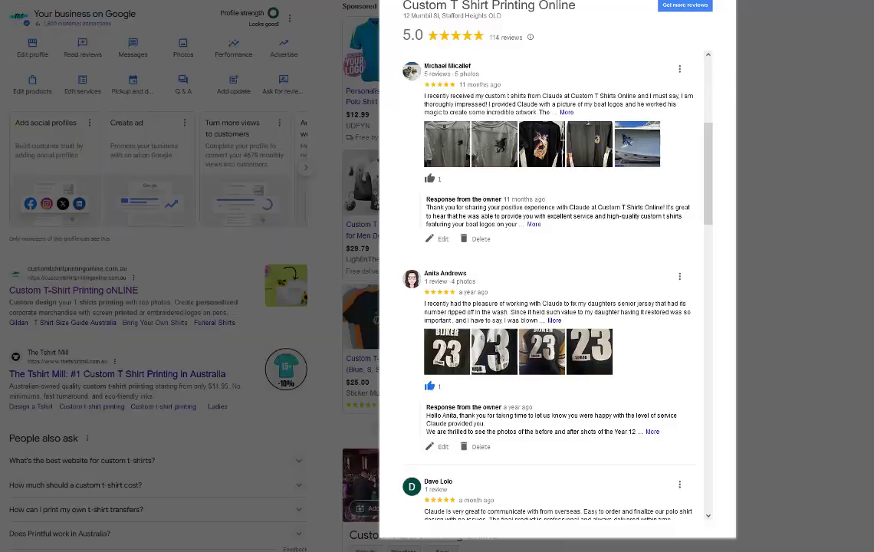
Close the reviews window to return to the business management panel.
left_click(21, 67)
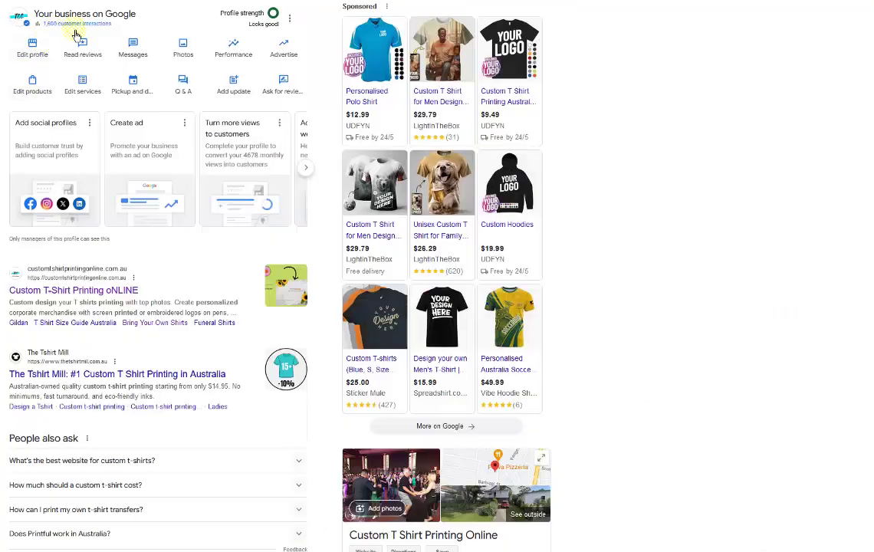